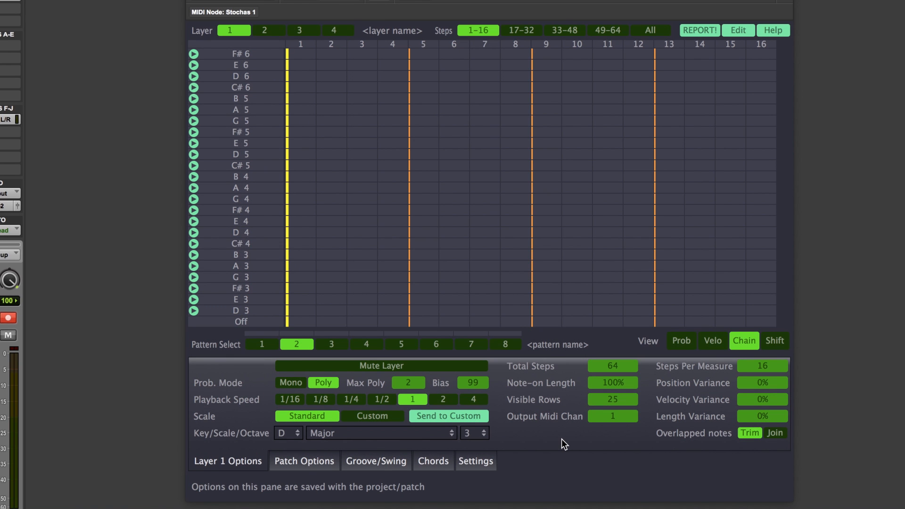
Switch to the probability view and browse the pattern, layer and selection actions dialog without applying anything.
{"action": "left_click", "coordinate": [681, 341]}
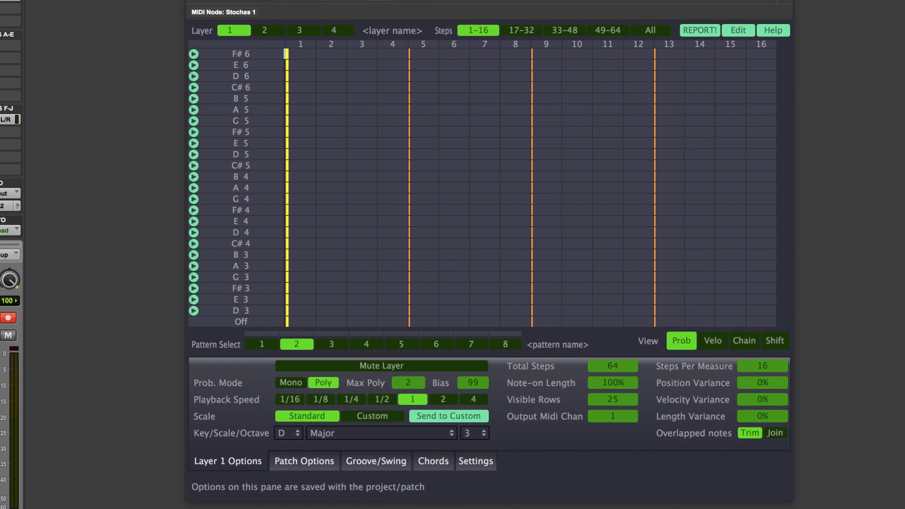
{"action": "left_click", "coordinate": [743, 30]}
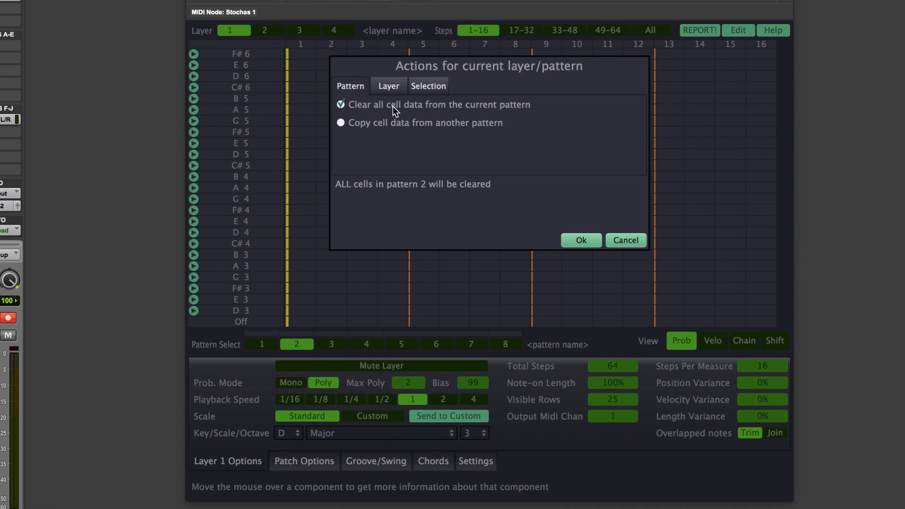
{"action": "left_click", "coordinate": [392, 88]}
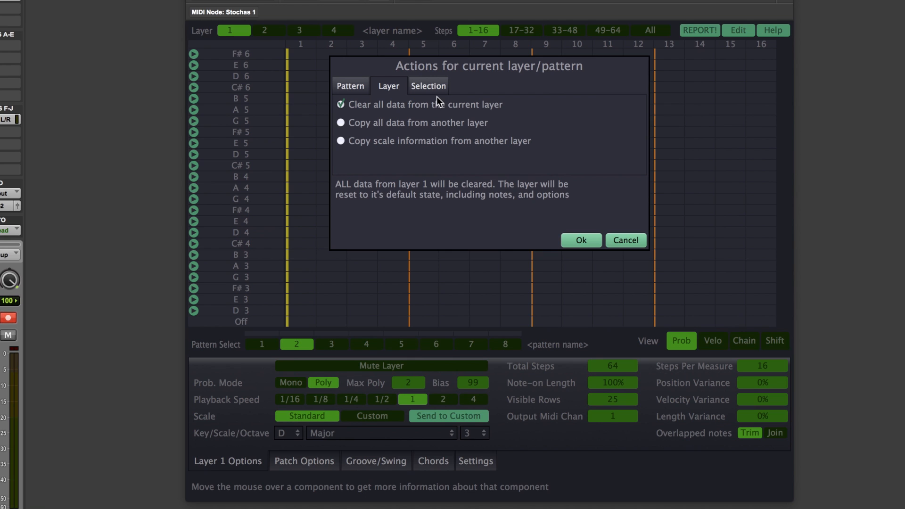
{"action": "left_click", "coordinate": [429, 84]}
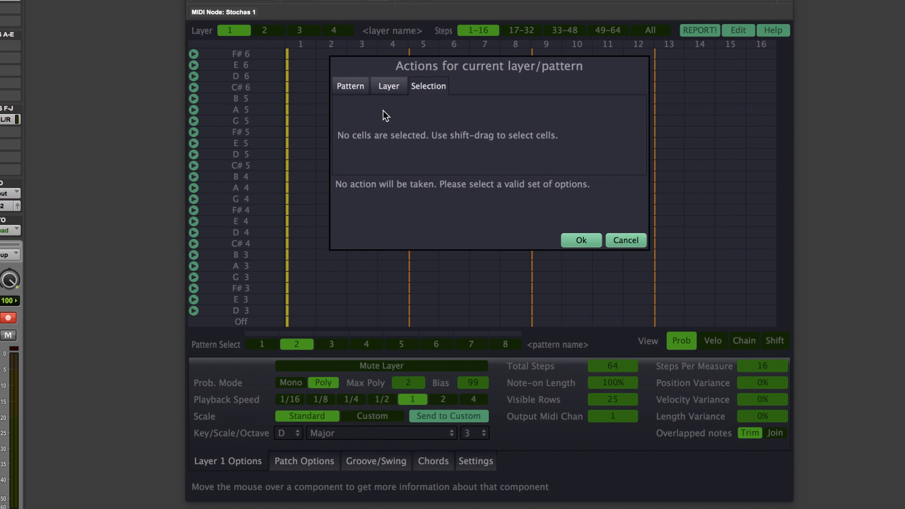
{"action": "left_click", "coordinate": [583, 240]}
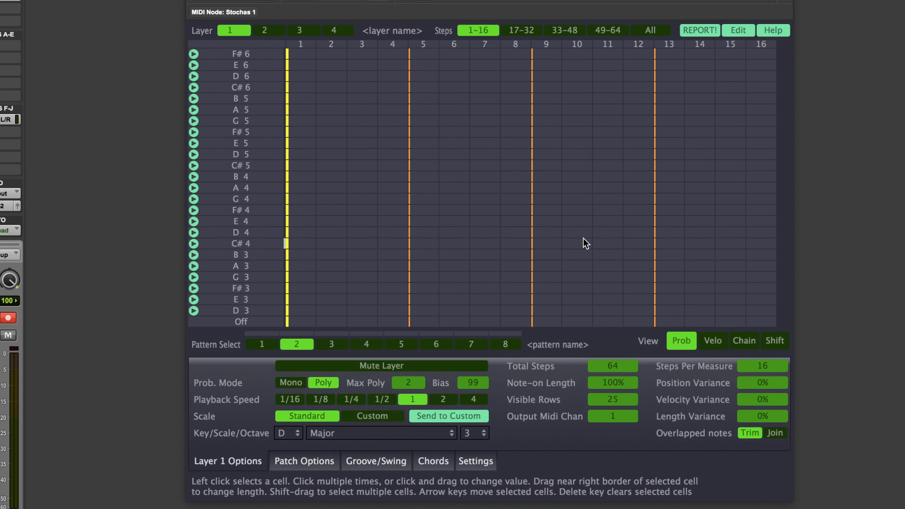
Open the patch options and switch randomization to Stable and back to Variable.
{"action": "key", "text": "F11"}
{"action": "key", "text": "F11"}
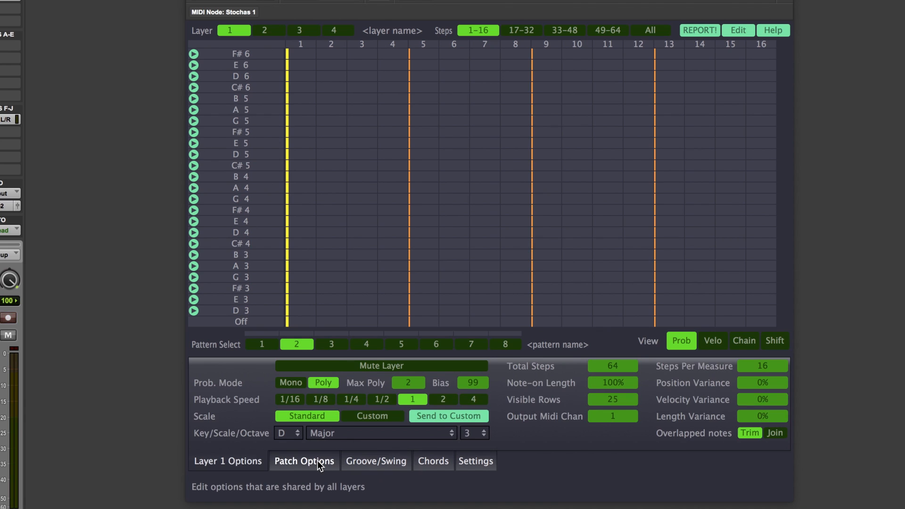
{"action": "left_click", "coordinate": [280, 461]}
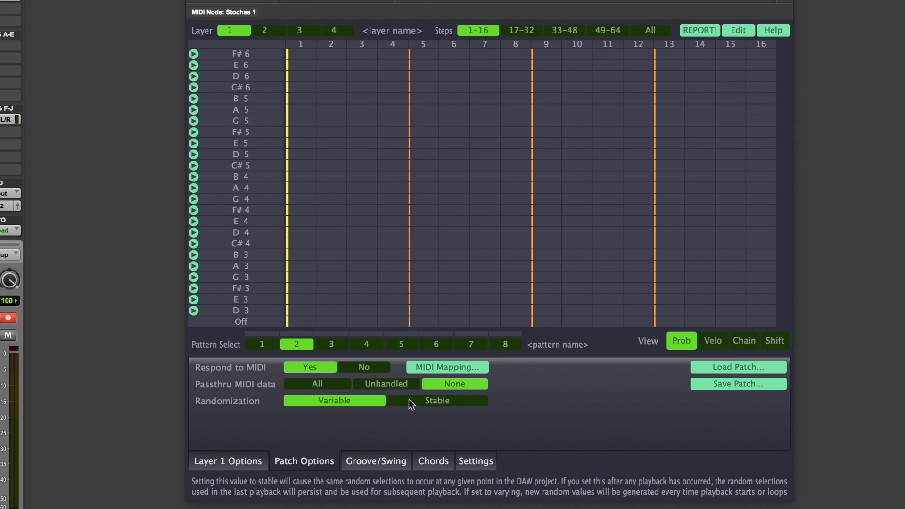
{"action": "left_click", "coordinate": [408, 399]}
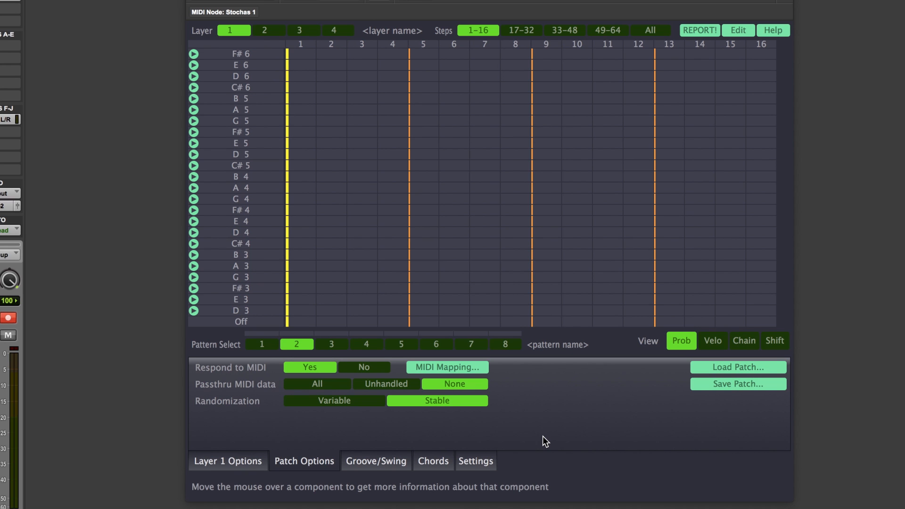
{"action": "left_click", "coordinate": [357, 400]}
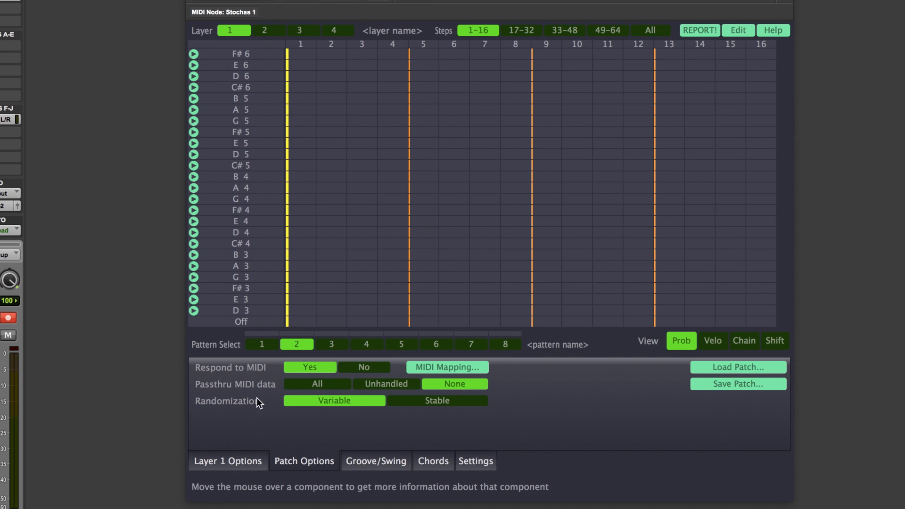
Add 50% notes on A3 at step 1, D4 at steps 4 and 5, C#4 at step 8, and F#4 at steps 10 and 13.
{"action": "mouse_move", "coordinate": [219, 414]}
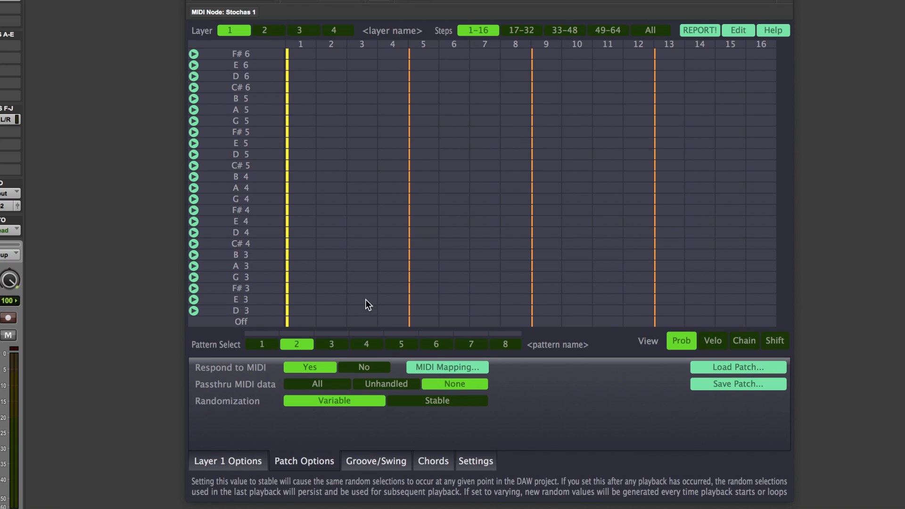
{"action": "left_click", "coordinate": [302, 266]}
{"action": "left_click", "coordinate": [302, 266]}
{"action": "left_click", "coordinate": [386, 233]}
{"action": "left_click", "coordinate": [386, 233]}
{"action": "left_click", "coordinate": [426, 234]}
{"action": "left_click", "coordinate": [427, 235]}
{"action": "left_click", "coordinate": [517, 245]}
{"action": "left_click", "coordinate": [517, 245]}
{"action": "left_click", "coordinate": [580, 217]}
{"action": "left_click", "coordinate": [580, 216]}
{"action": "left_click", "coordinate": [670, 211]}
{"action": "left_click", "coordinate": [669, 211]}
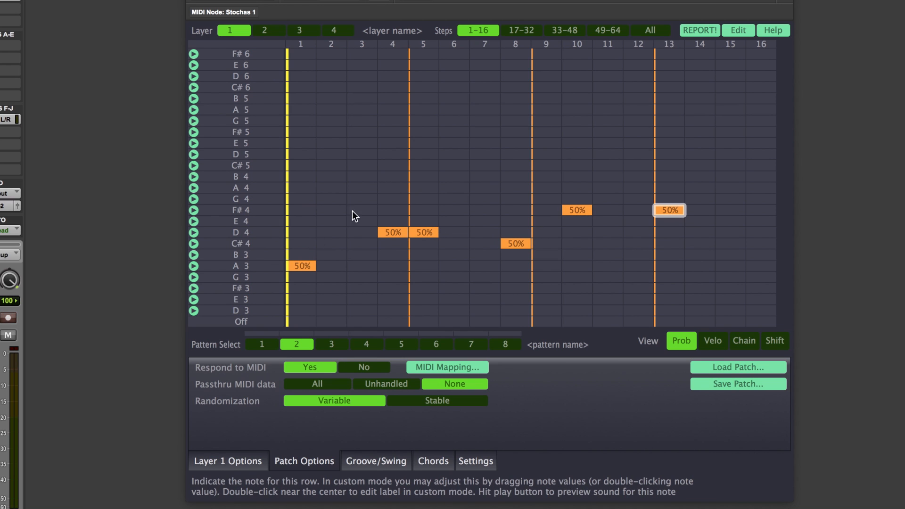
Set randomization to Stable and add 50% notes on G4 step 1, D5 step 4, B4 step 6, E5 step 9 and A5 step 12.
{"action": "left_click", "coordinate": [428, 401]}
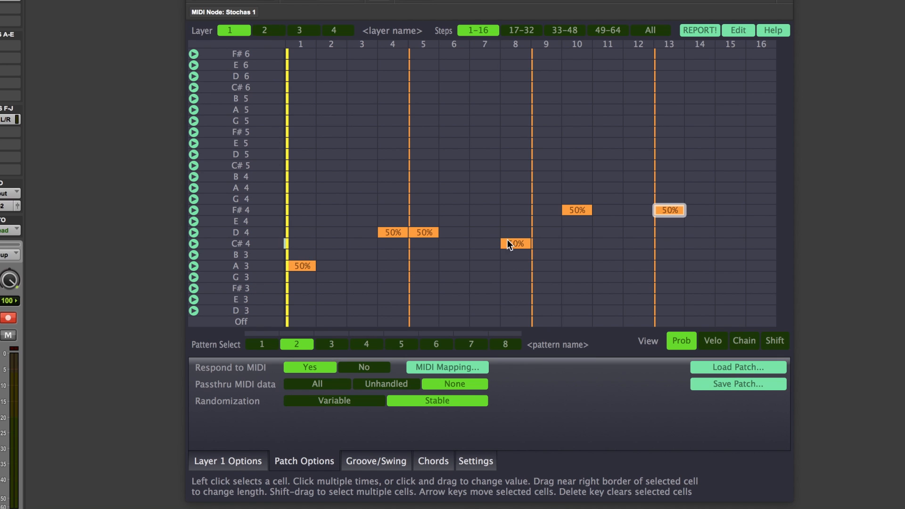
{"action": "left_click", "coordinate": [301, 199]}
{"action": "left_click", "coordinate": [383, 155]}
{"action": "left_click", "coordinate": [454, 177]}
{"action": "left_click", "coordinate": [545, 143]}
{"action": "left_click", "coordinate": [638, 112]}
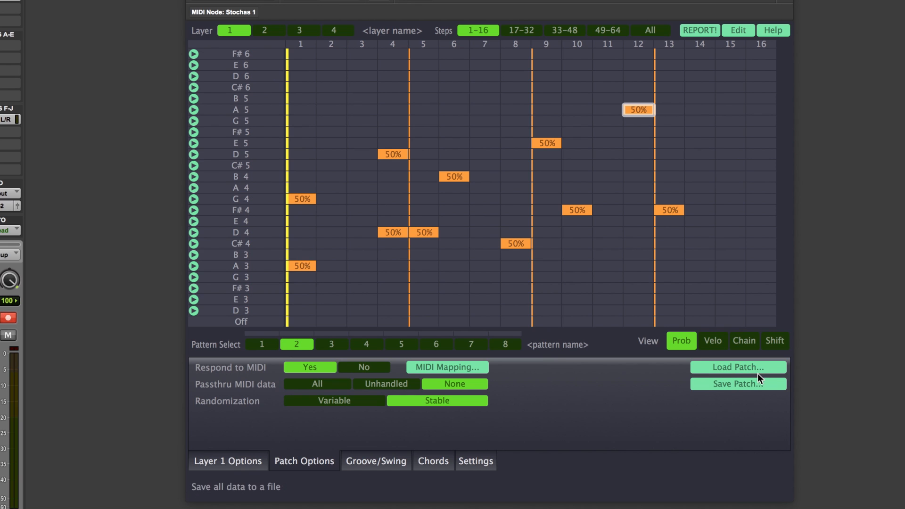
Open the load patch and save patch dialogs and cancel each one.
{"action": "left_click", "coordinate": [728, 368]}
{"action": "left_click", "coordinate": [631, 391]}
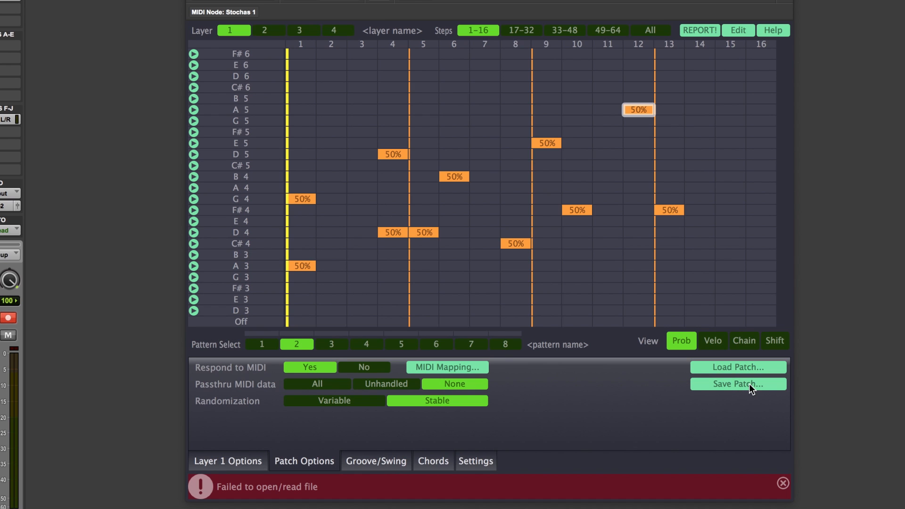
{"action": "left_click", "coordinate": [748, 383]}
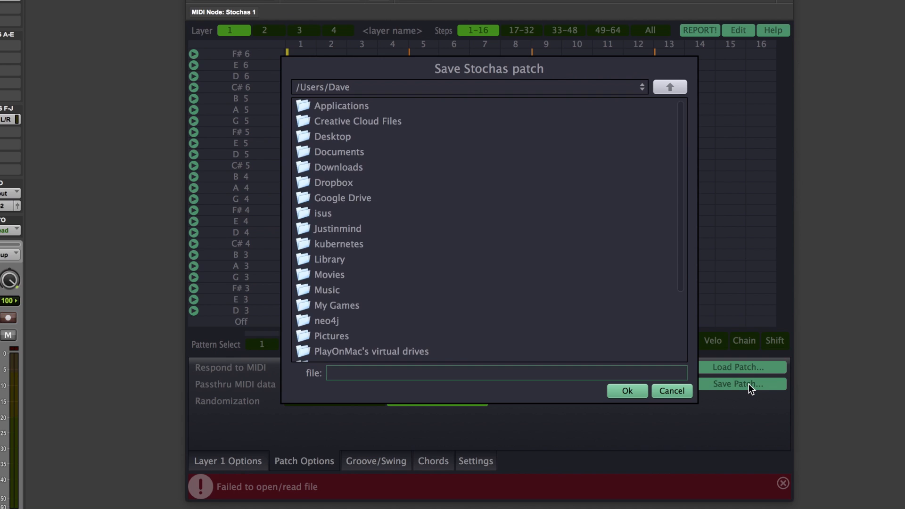
{"action": "left_click", "coordinate": [672, 391]}
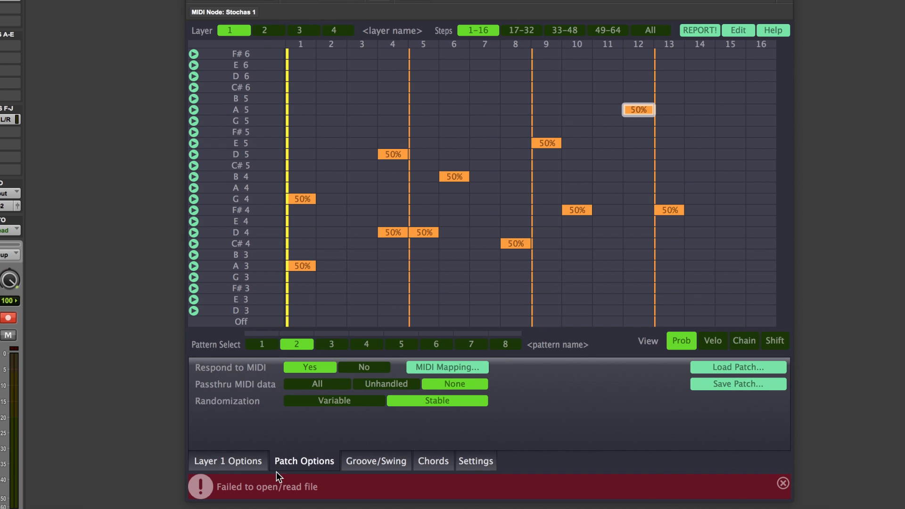
Open the settings and set Mouse Sensitivity to 1.
{"action": "left_click", "coordinate": [245, 464]}
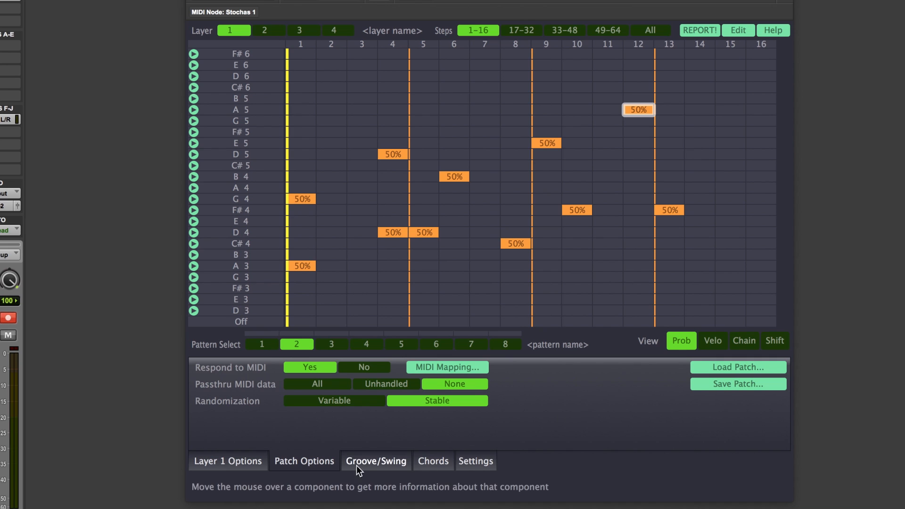
{"action": "left_click", "coordinate": [490, 461]}
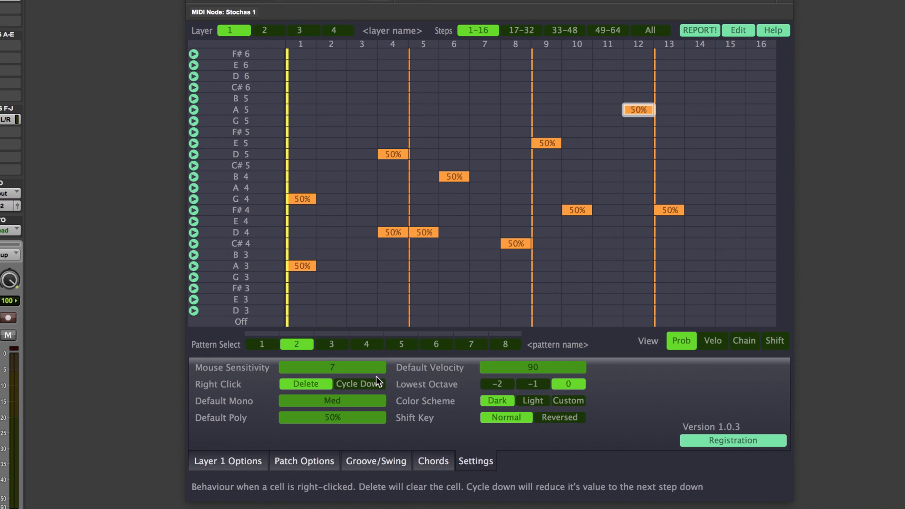
{"action": "double_click", "coordinate": [347, 368]}
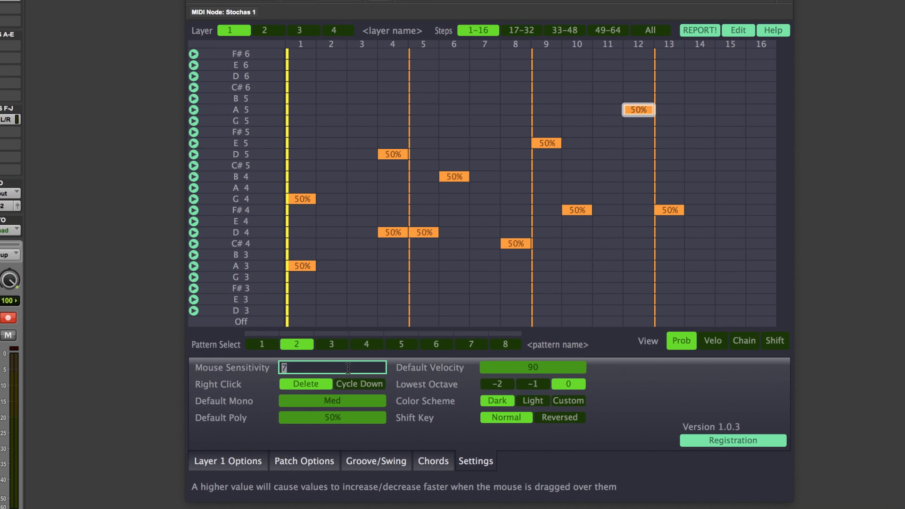
{"action": "type", "text": "1"}
{"action": "key", "text": "Return"}
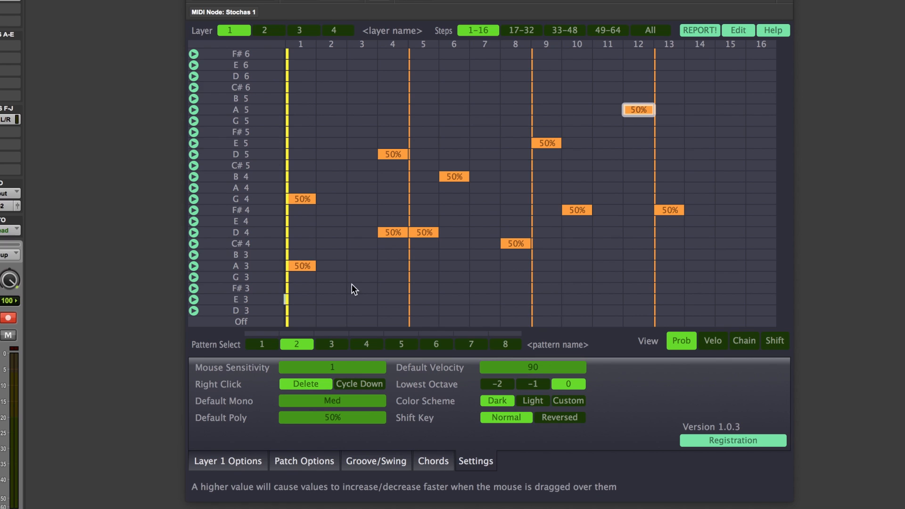
Add F#3 notes at steps 3 and 6 with probabilities of 30% and 27%.
{"action": "left_click_drag", "start_coordinate": [363, 288], "coordinate": [372, 67]}
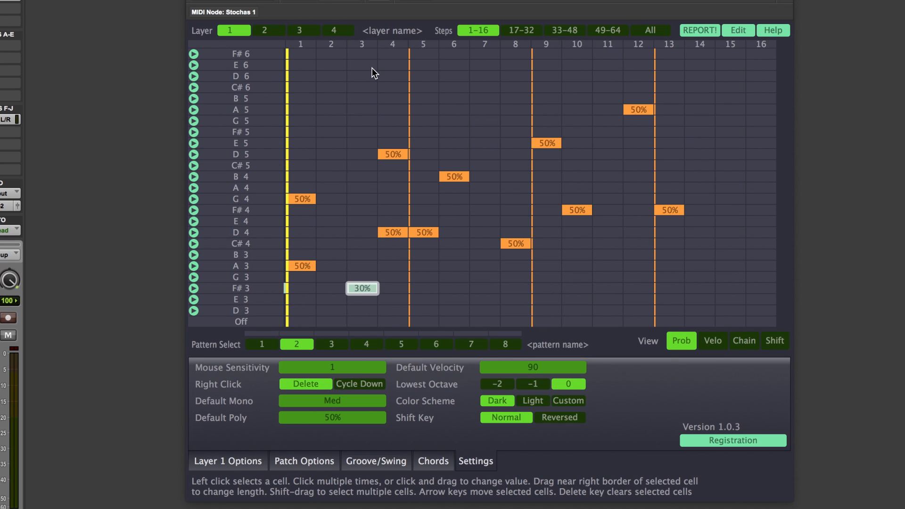
{"action": "left_click_drag", "start_coordinate": [457, 289], "coordinate": [453, 94]}
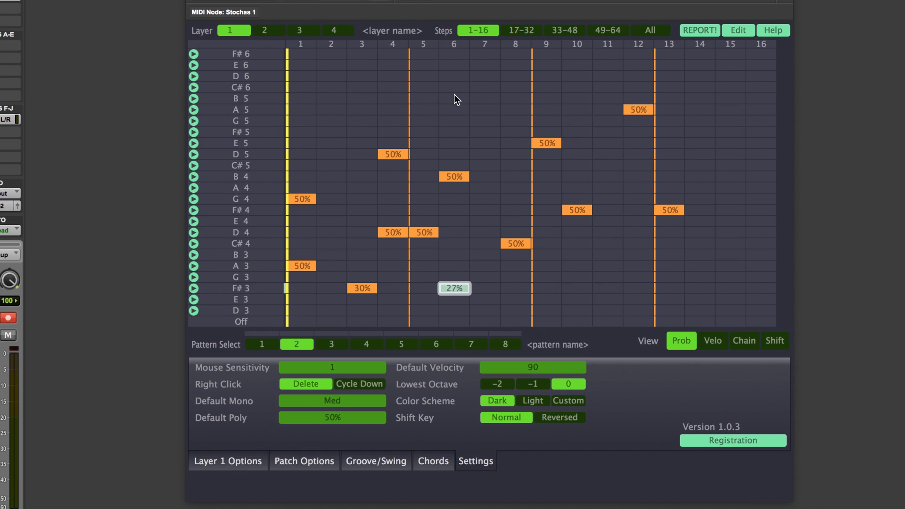
Set Mouse Sensitivity to 0 and add an F#3 note at step 7 with 43% probability.
{"action": "double_click", "coordinate": [335, 368]}
{"action": "type", "text": "0"}
{"action": "key", "text": "Return"}
{"action": "left_click_drag", "start_coordinate": [490, 289], "coordinate": [483, 259]}
Set Mouse Sensitivity to 7 and add an F#3 note at step 2 with 22% probability.
{"action": "left_click", "coordinate": [336, 367]}
{"action": "type", "text": "7"}
{"action": "key", "text": "Return"}
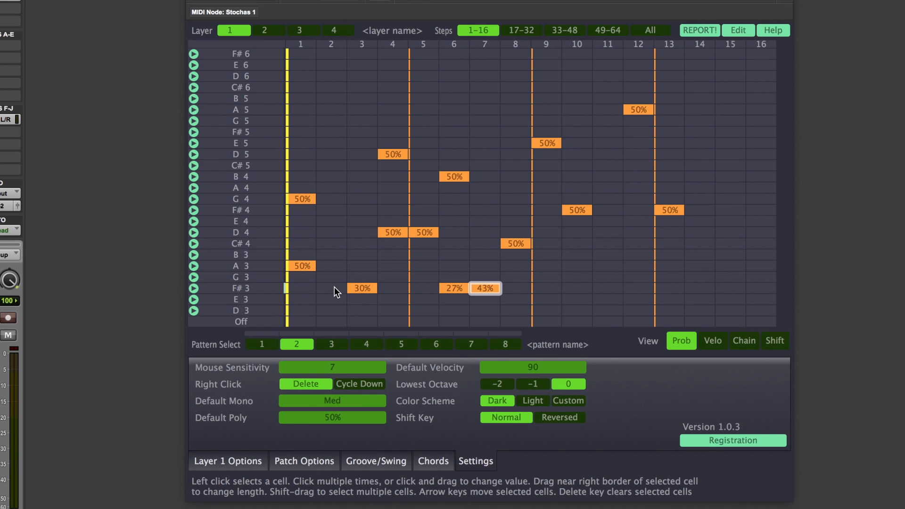
{"action": "left_click_drag", "start_coordinate": [335, 286], "coordinate": [330, 222]}
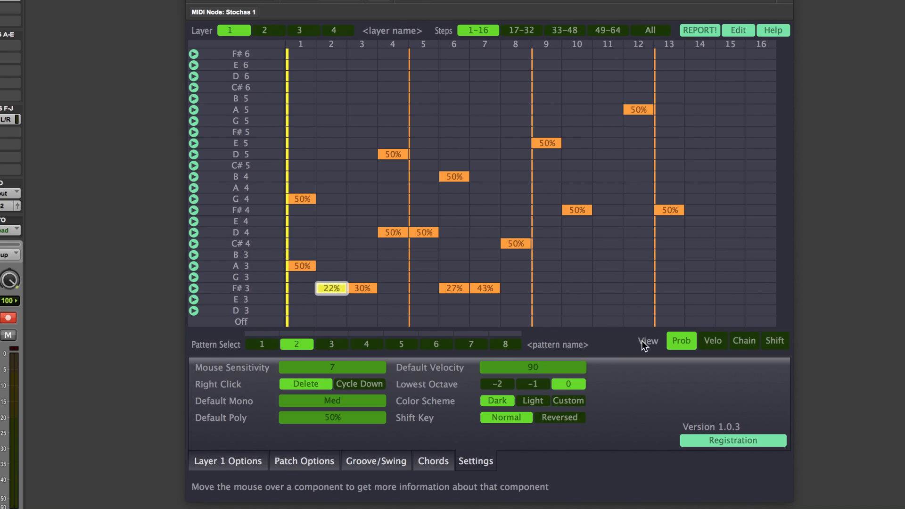
Switch the layer's probability mode to Mono.
{"action": "left_click", "coordinate": [237, 460]}
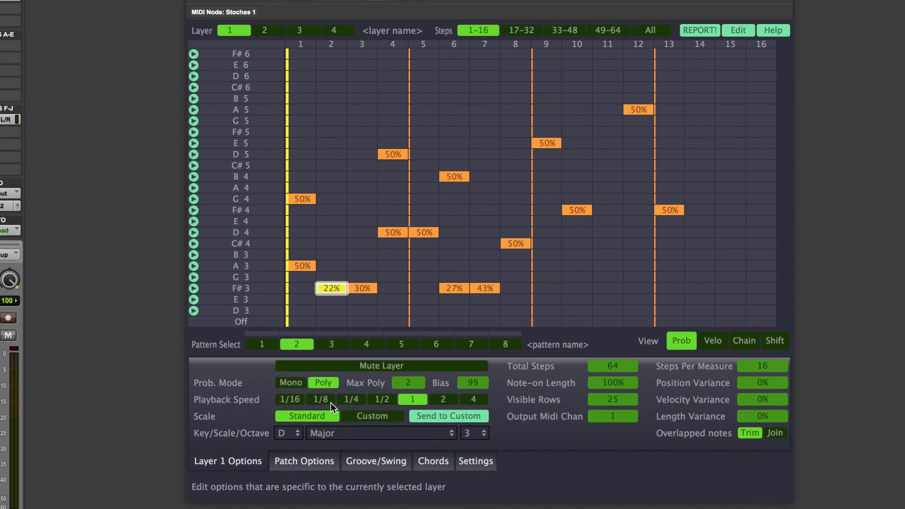
{"action": "left_click", "coordinate": [293, 380]}
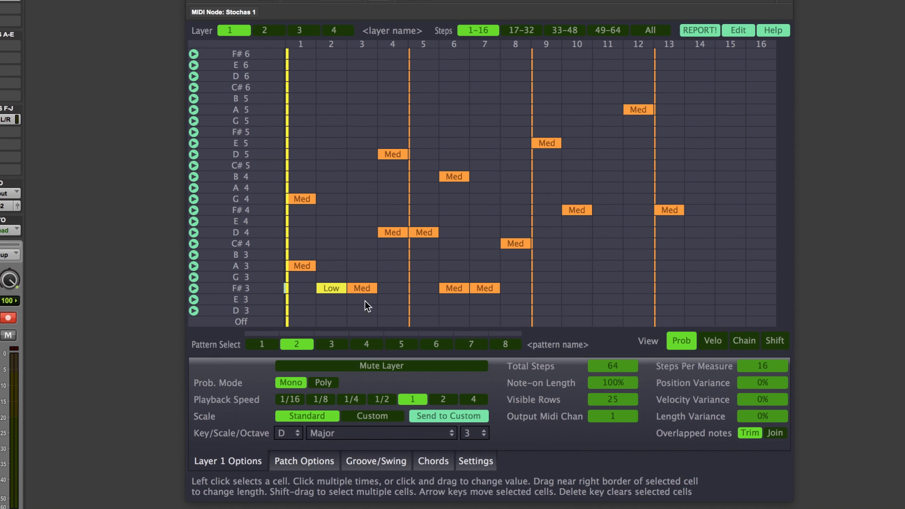
Return to the settings and delete the D4 note at step 4.
{"action": "left_click", "coordinate": [461, 461]}
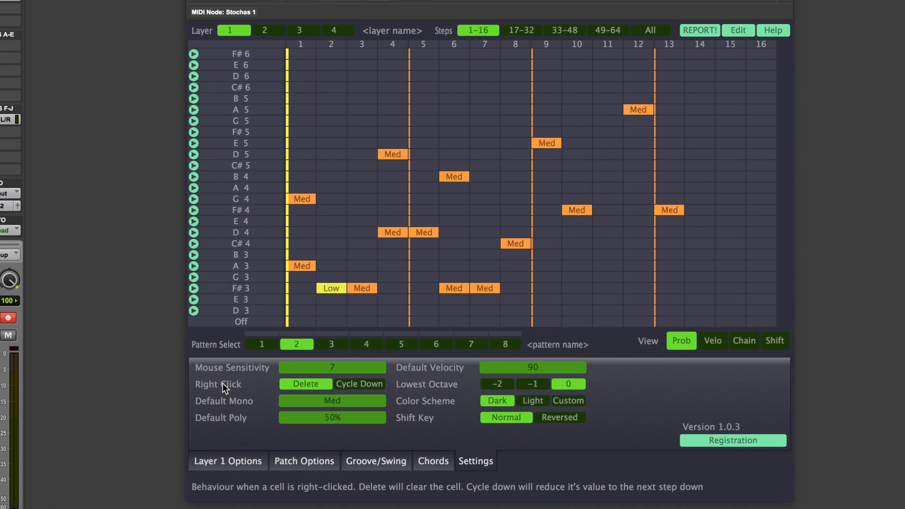
{"action": "right_click", "coordinate": [391, 232]}
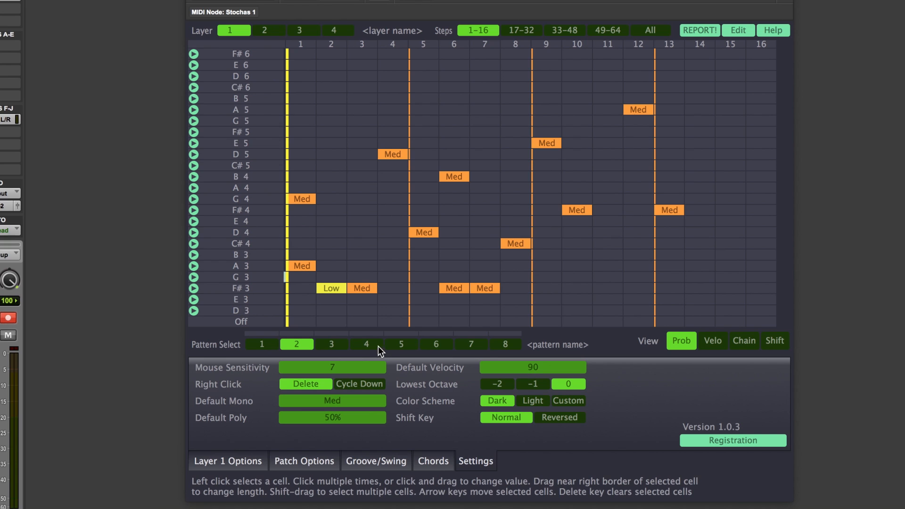
Set right-click behaviour to Cycle Down and lower the D4 step 5 and C#4 step 8 notes to Low.
{"action": "left_click", "coordinate": [367, 383]}
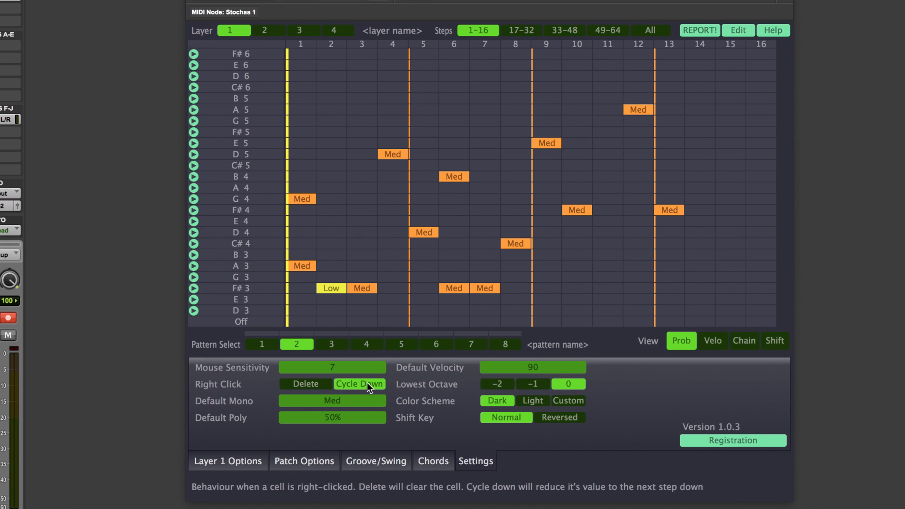
{"action": "right_click", "coordinate": [424, 231]}
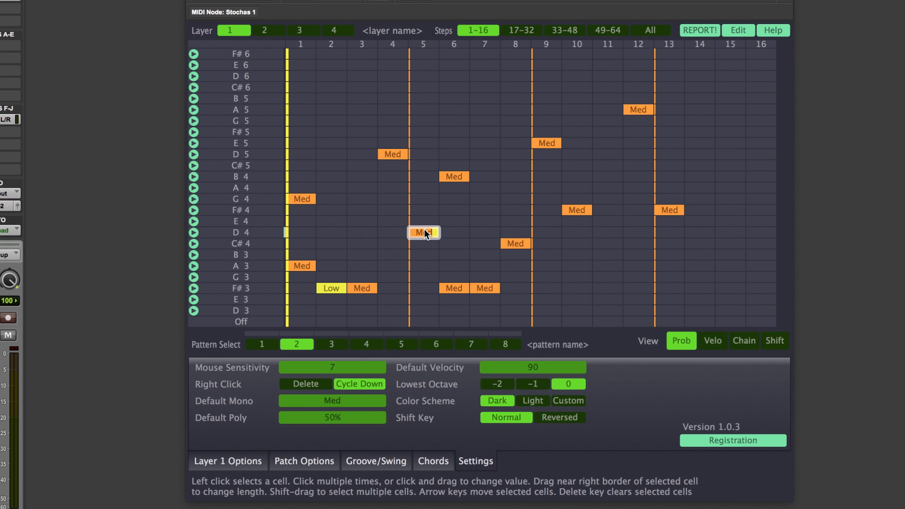
{"action": "right_click", "coordinate": [516, 242]}
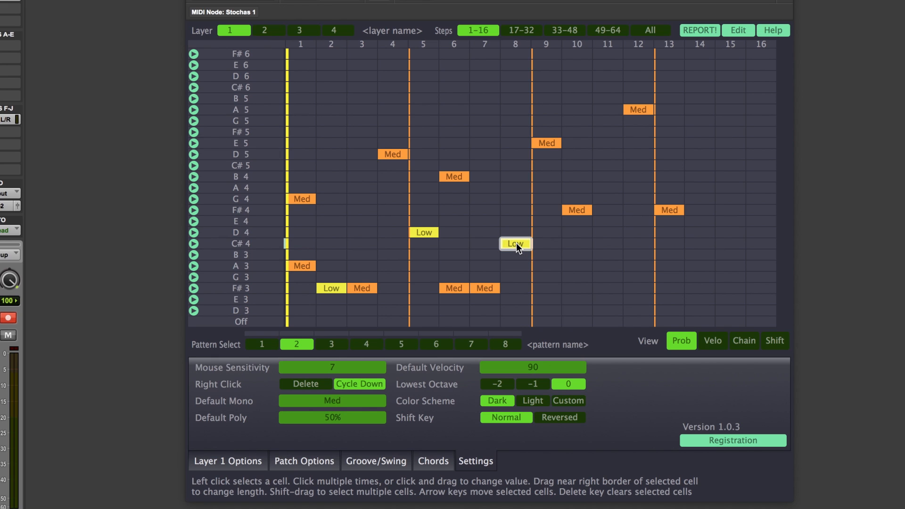
Return the C#4 step 8 note to Med and set the D4 step 5, B4 step 6 and F#4 step 10 notes to Low.
{"action": "left_click", "coordinate": [516, 242]}
{"action": "left_click", "coordinate": [421, 230]}
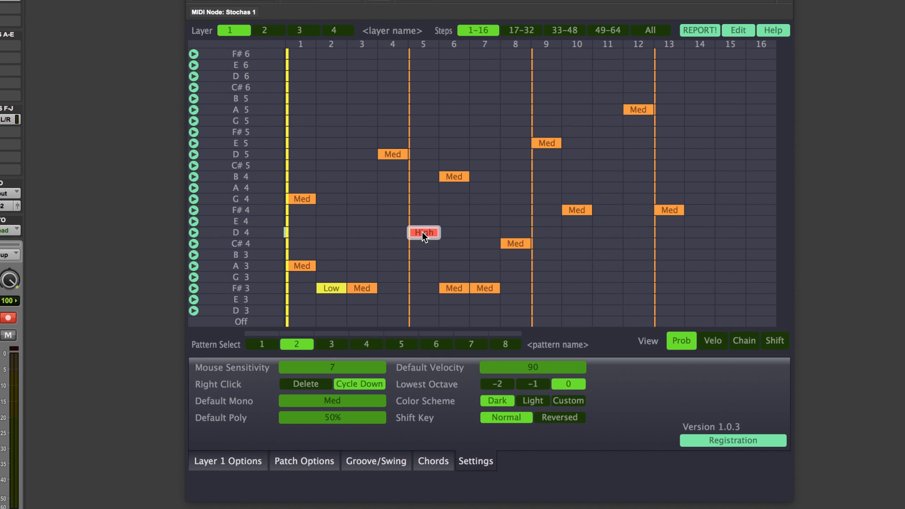
{"action": "left_click", "coordinate": [427, 232]}
{"action": "left_click", "coordinate": [425, 233]}
{"action": "right_click", "coordinate": [425, 232]}
{"action": "right_click", "coordinate": [453, 177]}
{"action": "right_click", "coordinate": [582, 210]}
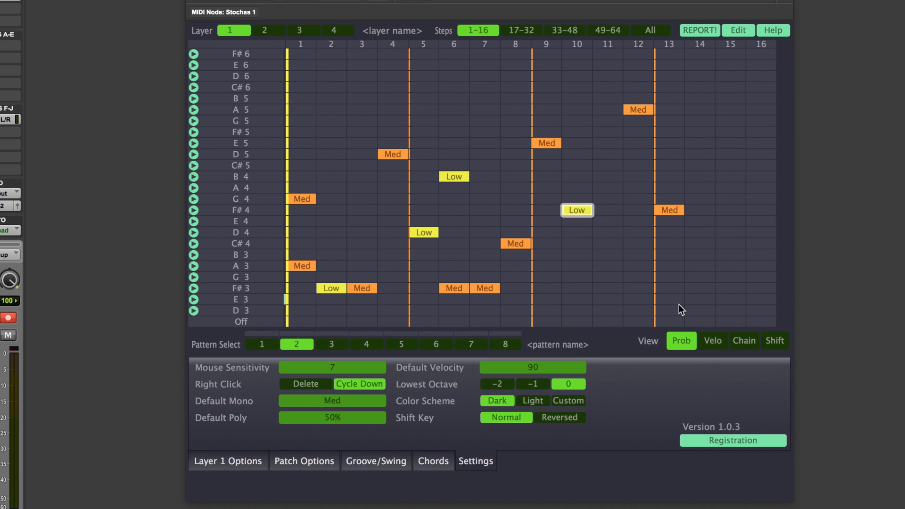
Switch to the velocity view and lower the velocities of the B4, D4 and E5 notes to 70.
{"action": "left_click", "coordinate": [714, 339]}
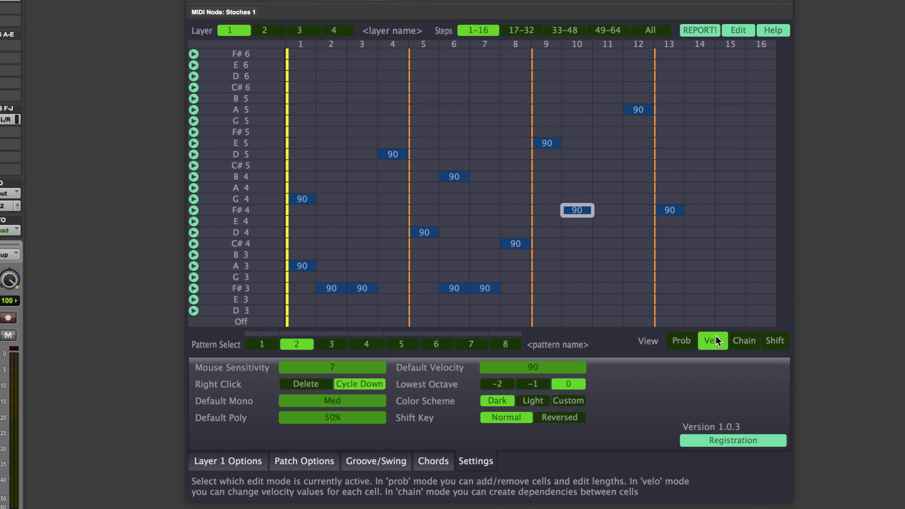
{"action": "right_click", "coordinate": [457, 176]}
{"action": "right_click", "coordinate": [421, 232]}
{"action": "right_click", "coordinate": [544, 144]}
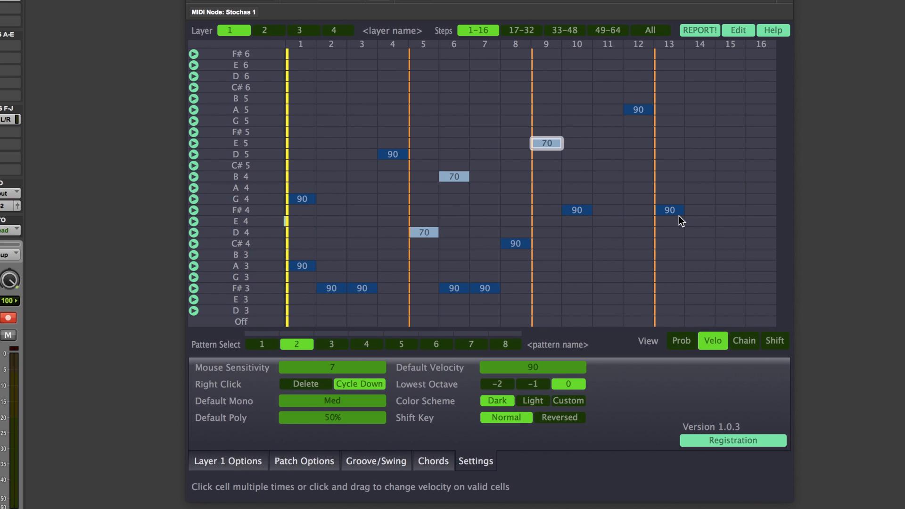
Set the F#4 step 10 note's velocity to 35 and the F#4 step 13 note's velocity to 127.
{"action": "right_click", "coordinate": [666, 210]}
{"action": "right_click", "coordinate": [667, 211]}
{"action": "left_click", "coordinate": [575, 210]}
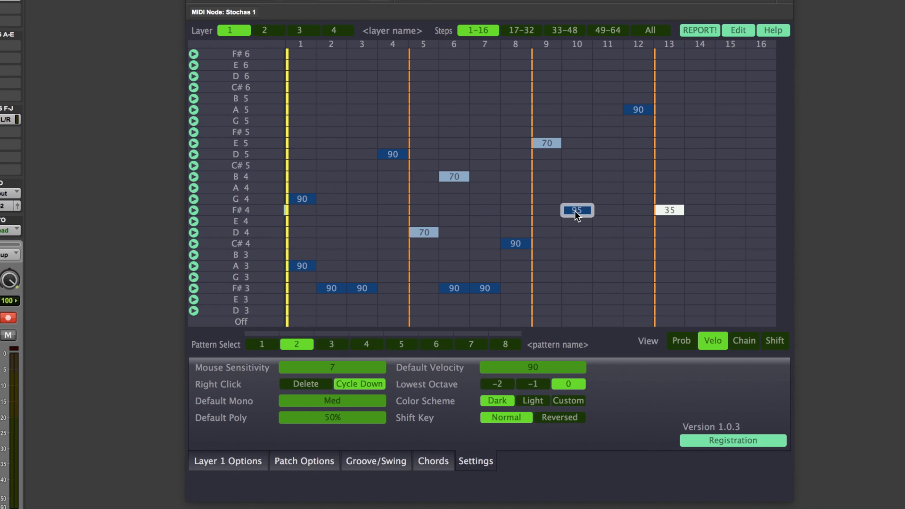
{"action": "right_click", "coordinate": [575, 211]}
{"action": "right_click", "coordinate": [578, 210]}
{"action": "right_click", "coordinate": [674, 211]}
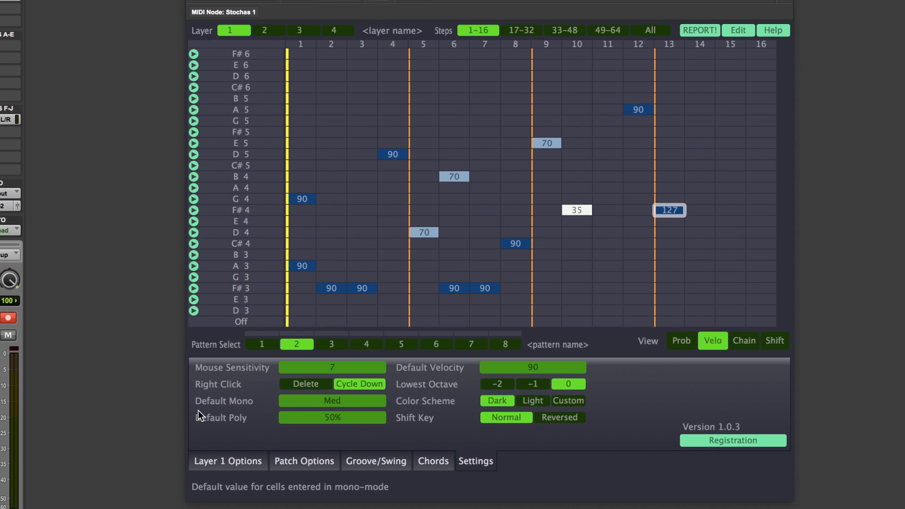
Switch to the probability view and add Med notes on F#4 at steps 3 and 7.
{"action": "left_click", "coordinate": [684, 345]}
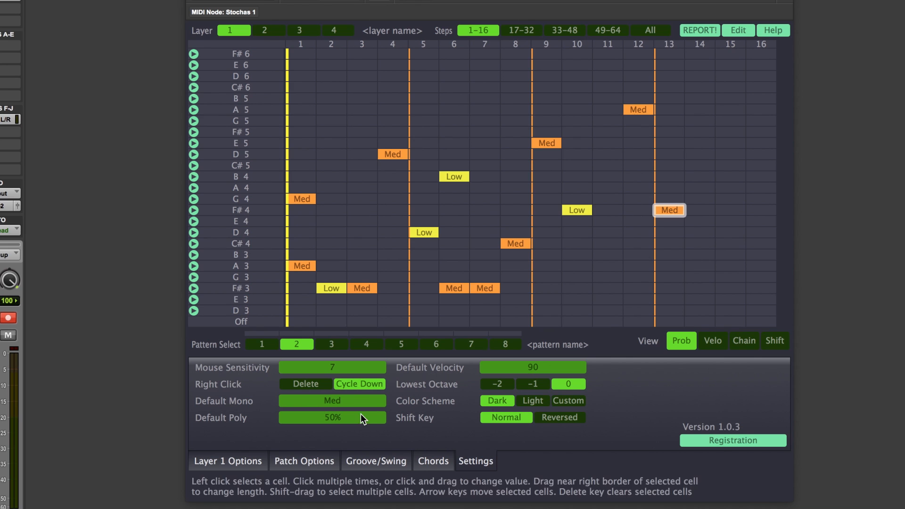
{"action": "left_click", "coordinate": [362, 209]}
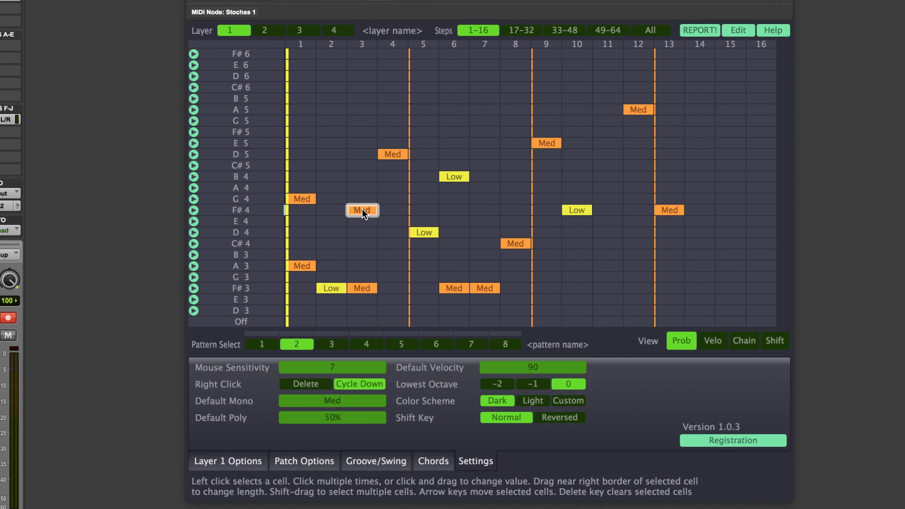
{"action": "left_click", "coordinate": [493, 210]}
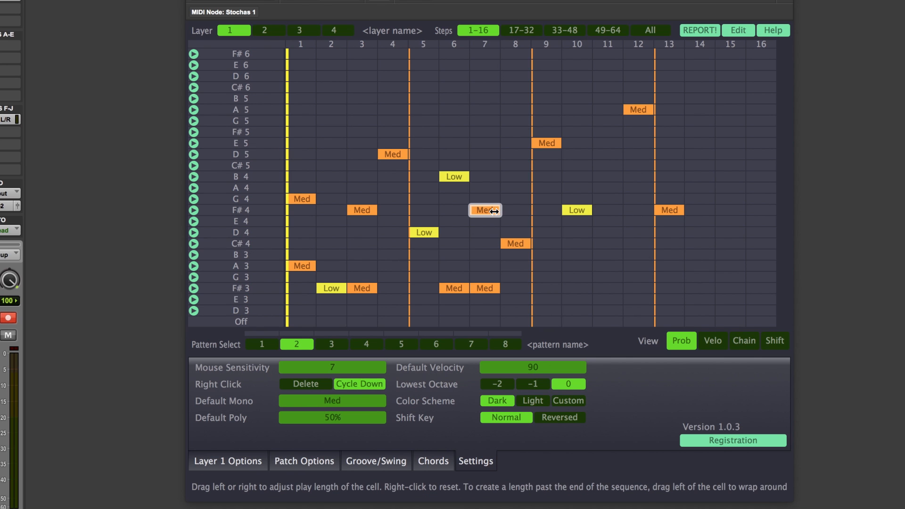
Set Default Mono to High and add High notes at B3 step 11, C#4 step 15 and E3 step 11.
{"action": "left_click", "coordinate": [349, 401]}
{"action": "left_click", "coordinate": [596, 257]}
{"action": "left_click", "coordinate": [716, 244]}
{"action": "left_click", "coordinate": [607, 297]}
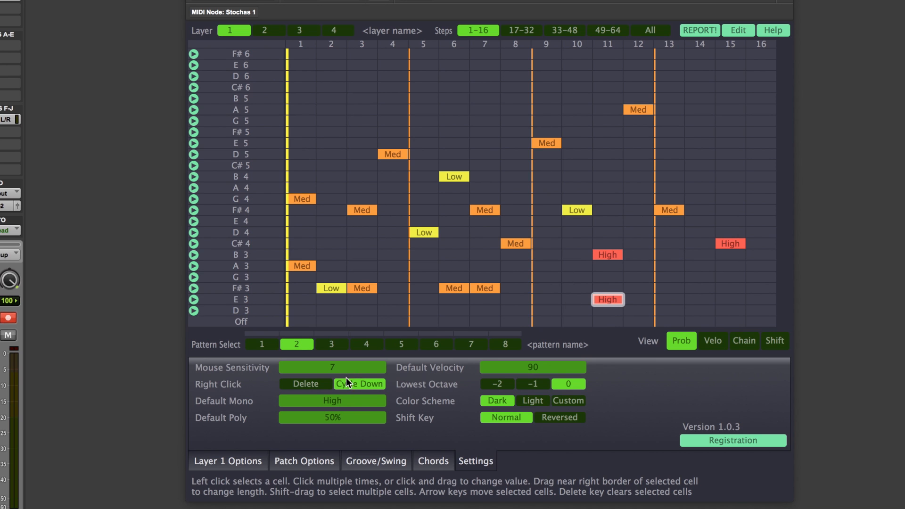
Lower the Default Mono value and add Low notes at D5 step 2 and C#6 step 6.
{"action": "mouse_move", "coordinate": [336, 401]}
{"action": "left_mouse_down"}
{"action": "mouse_move", "coordinate": [335, 425]}
{"action": "mouse_move", "coordinate": [333, 390]}
{"action": "mouse_move", "coordinate": [330, 414]}
{"action": "left_mouse_up"}
{"action": "left_click", "coordinate": [332, 151]}
{"action": "left_click", "coordinate": [448, 90]}
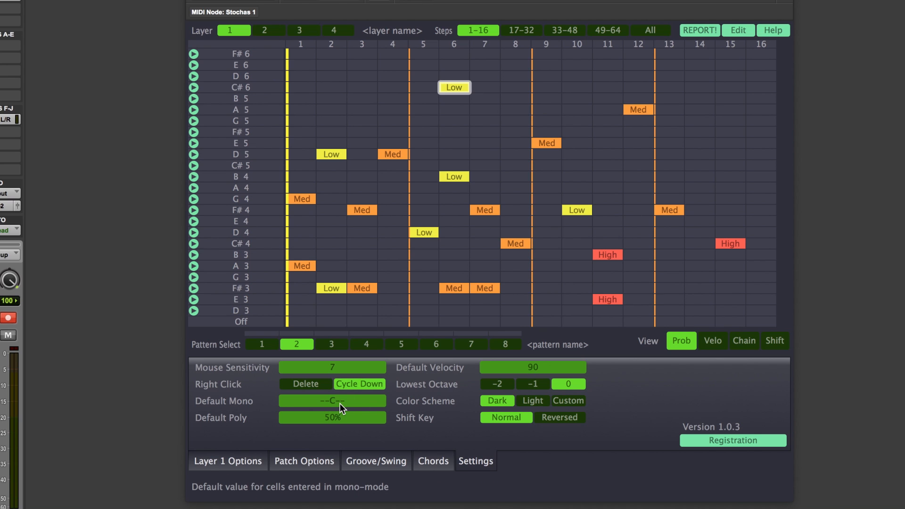
Add 0% notes at A4 step 4, B4 step 8, and C#5 steps 12 and 15.
{"action": "left_click", "coordinate": [397, 187]}
{"action": "left_click", "coordinate": [397, 188]}
{"action": "left_click", "coordinate": [513, 175]}
{"action": "left_click", "coordinate": [627, 166]}
{"action": "left_click", "coordinate": [717, 165]}
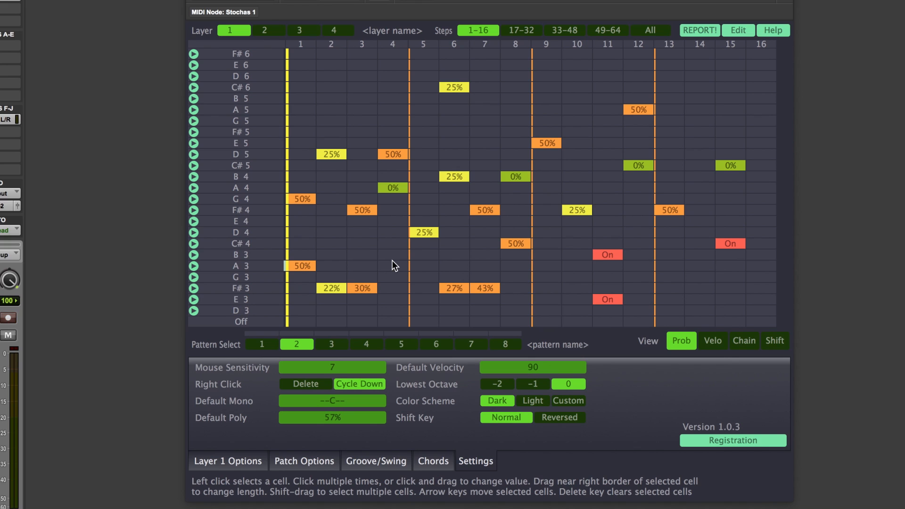
Add 57% notes at B3 step 7, D5 step 11 and A5 step 14.
{"action": "left_click", "coordinate": [481, 255]}
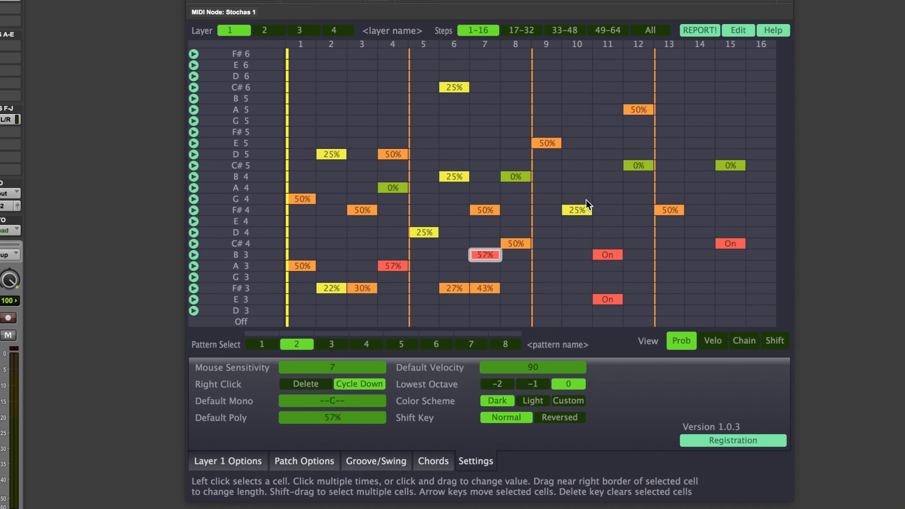
{"action": "left_click", "coordinate": [598, 154]}
{"action": "left_click", "coordinate": [693, 108]}
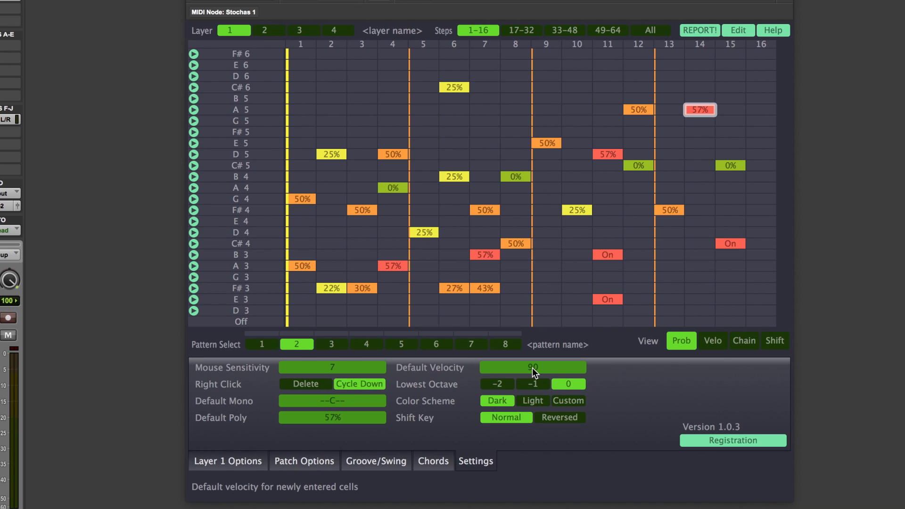
Set the default velocity to 127 and add notes at B4, A4 and G4 in step 14.
{"action": "left_click", "coordinate": [707, 341]}
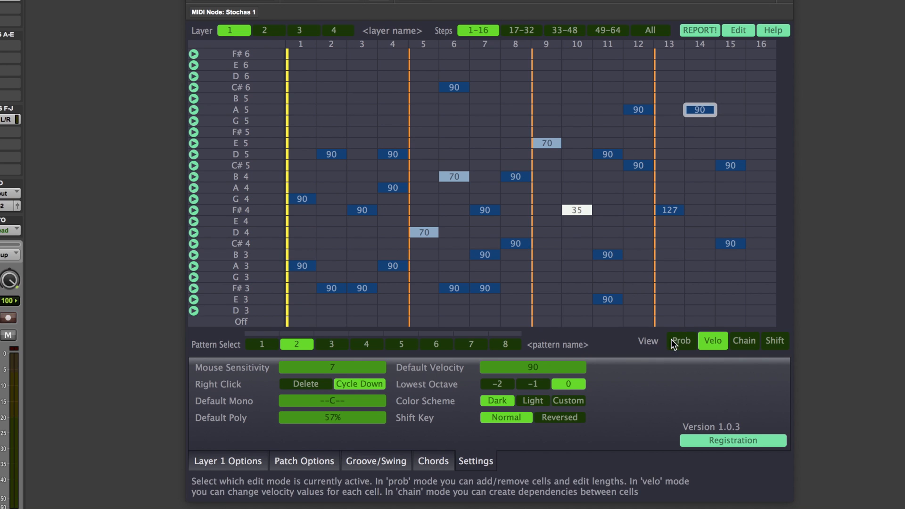
{"action": "left_click_drag", "start_coordinate": [535, 367], "coordinate": [535, 367]}
{"action": "left_click", "coordinate": [683, 339]}
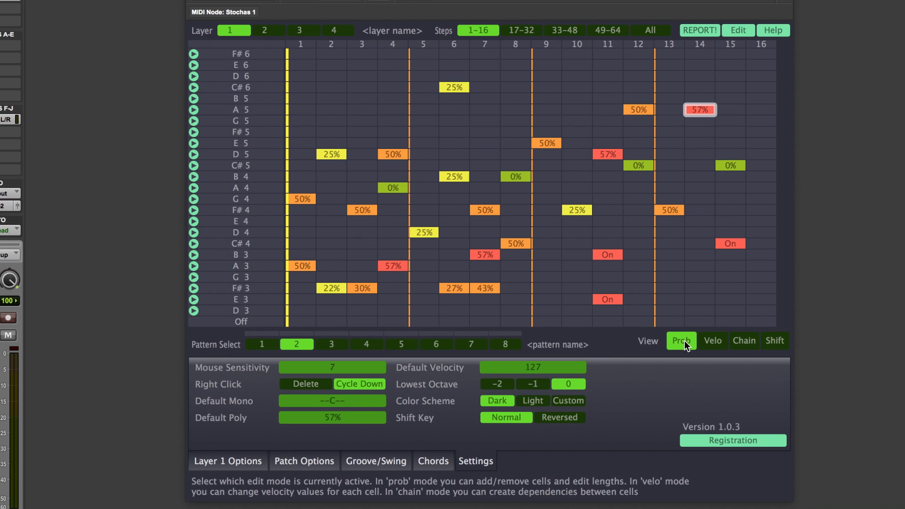
{"action": "left_click", "coordinate": [699, 178]}
{"action": "left_click", "coordinate": [700, 198]}
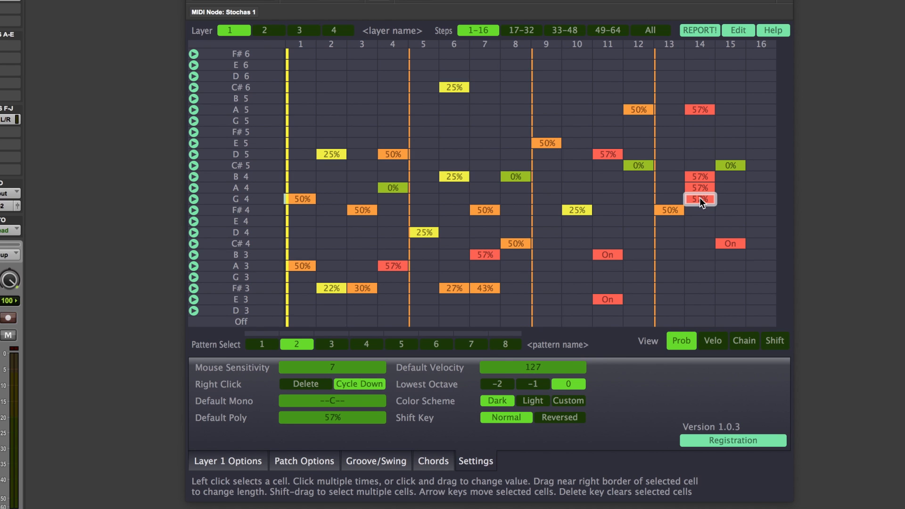
{"action": "left_click", "coordinate": [711, 340]}
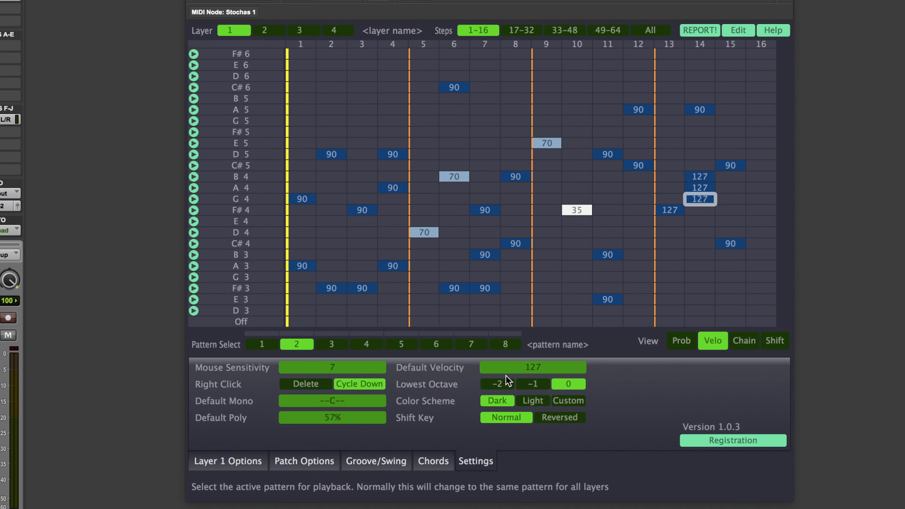
Switch the colour scheme to Light and then to Custom while browsing the Prob, Chain and Shift views.
{"action": "left_click", "coordinate": [536, 403]}
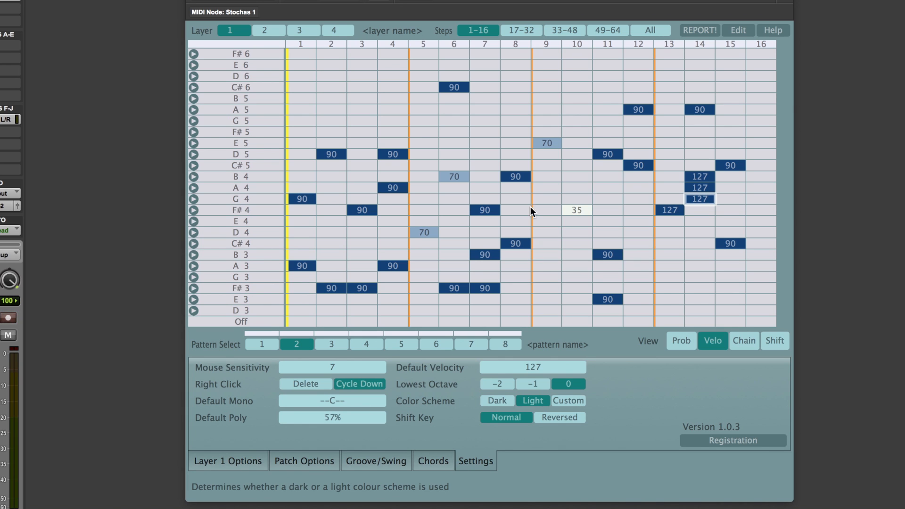
{"action": "left_click", "coordinate": [688, 347]}
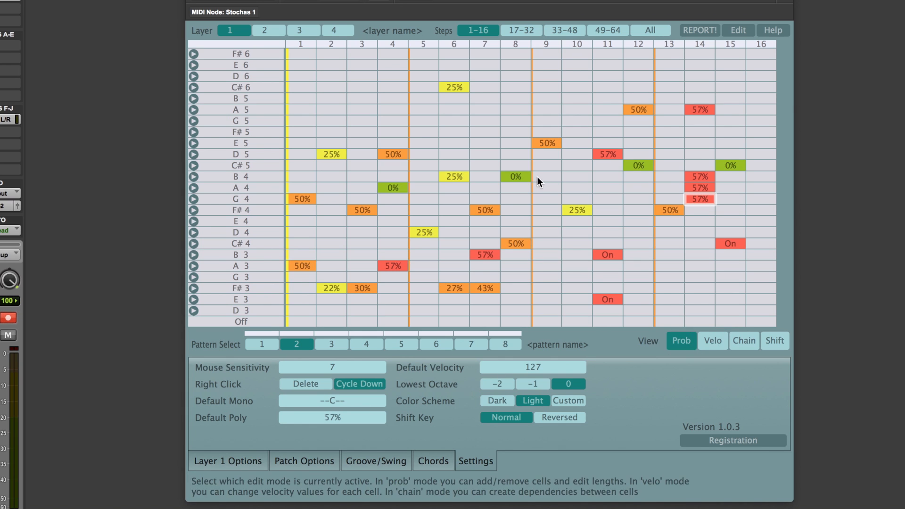
{"action": "left_click", "coordinate": [743, 341]}
{"action": "left_click", "coordinate": [767, 341]}
{"action": "left_click", "coordinate": [681, 340]}
{"action": "left_click", "coordinate": [570, 399]}
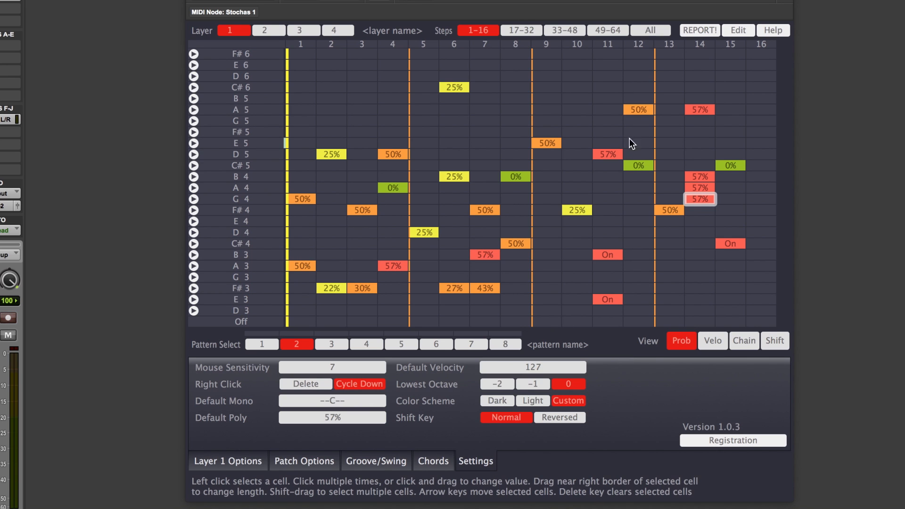
Set the Shift Key option to Reversed and drag-select a block of cells across steps 2 to 8.
{"action": "left_click_drag", "start_coordinate": [654, 115], "coordinate": [473, 273]}
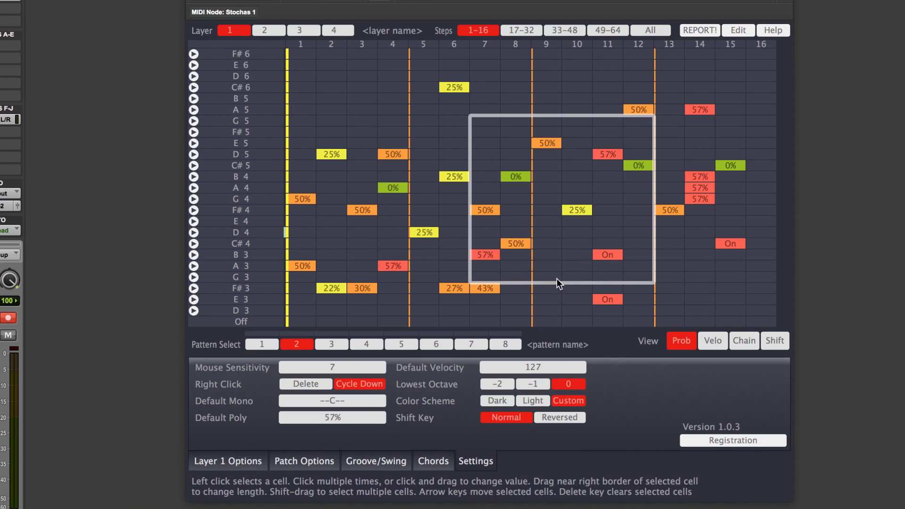
{"action": "left_click", "coordinate": [556, 414]}
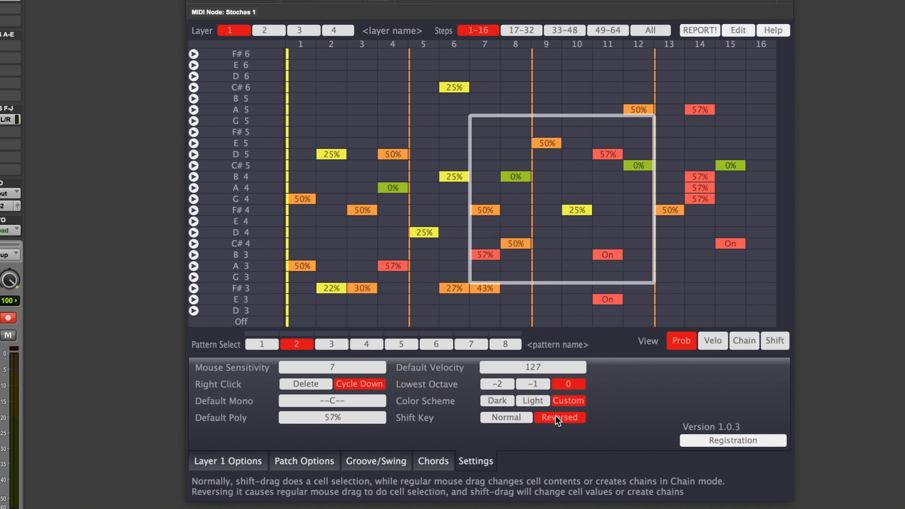
{"action": "left_click_drag", "start_coordinate": [332, 100], "coordinate": [509, 268]}
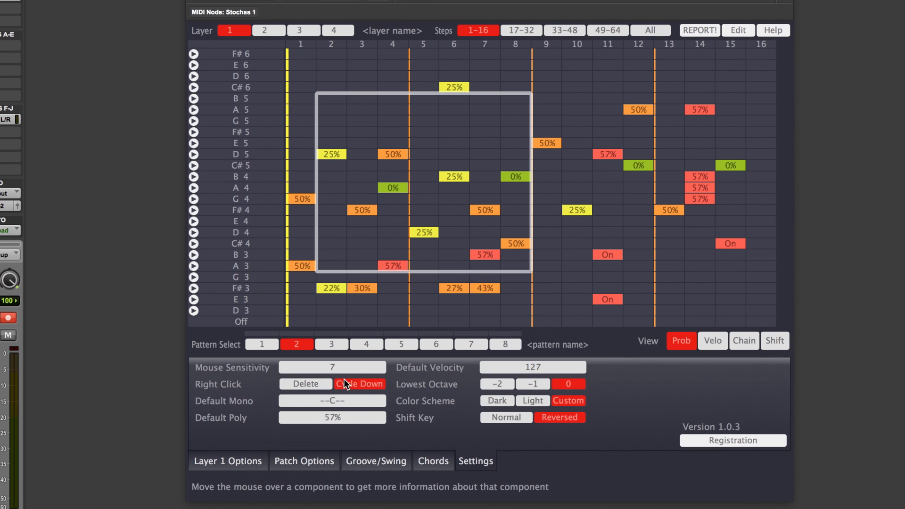
Change the D5 step 11 note's probability to 50%.
{"action": "right_click", "coordinate": [604, 155]}
{"action": "right_click", "coordinate": [604, 155]}
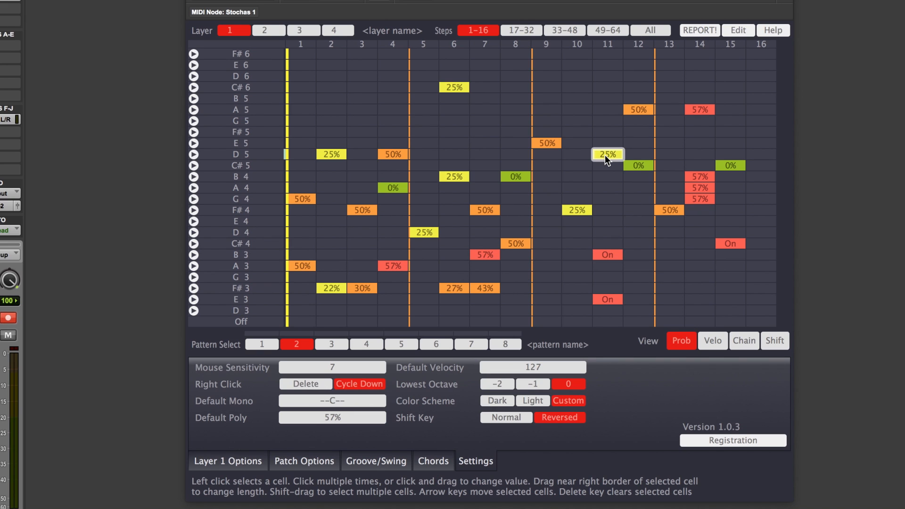
{"action": "mouse_move", "coordinate": [604, 155]}
{"action": "left_mouse_down"}
{"action": "mouse_move", "coordinate": [603, 72]}
{"action": "mouse_move", "coordinate": [600, 168]}
{"action": "mouse_move", "coordinate": [598, 150]}
{"action": "left_mouse_up"}
{"action": "left_click", "coordinate": [599, 154]}
Set the Shift Key option back to Normal and drag the E5 step 9 note's probability down to 31%.
{"action": "left_click", "coordinate": [508, 420]}
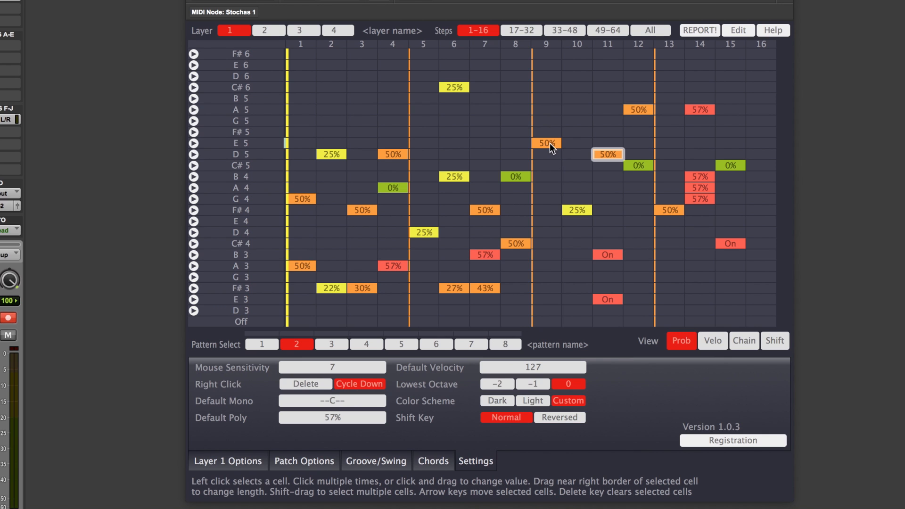
{"action": "left_click_drag", "start_coordinate": [550, 143], "coordinate": [544, 43]}
{"action": "left_click_drag", "start_coordinate": [540, 203], "coordinate": [539, 203]}
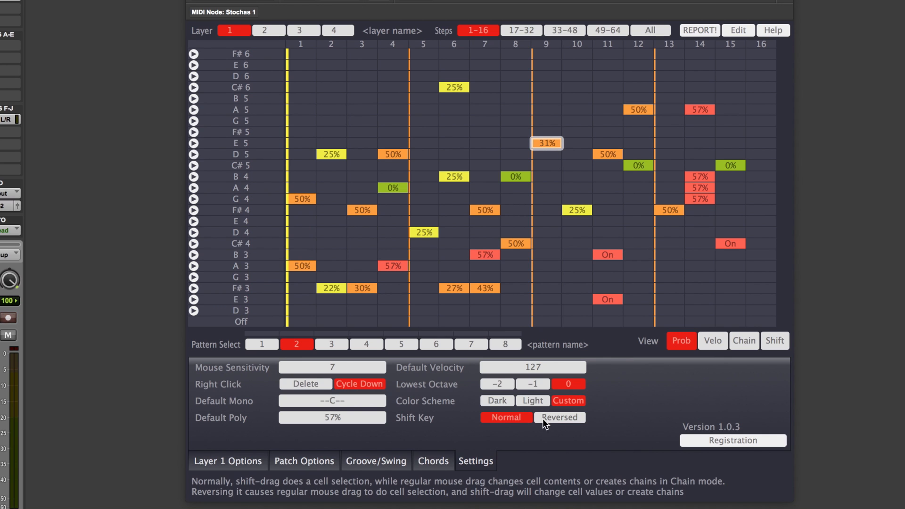
Set the Shift Key option to Reversed and drag-select a block of cells across steps 4 to 11.
{"action": "left_click", "coordinate": [563, 418]}
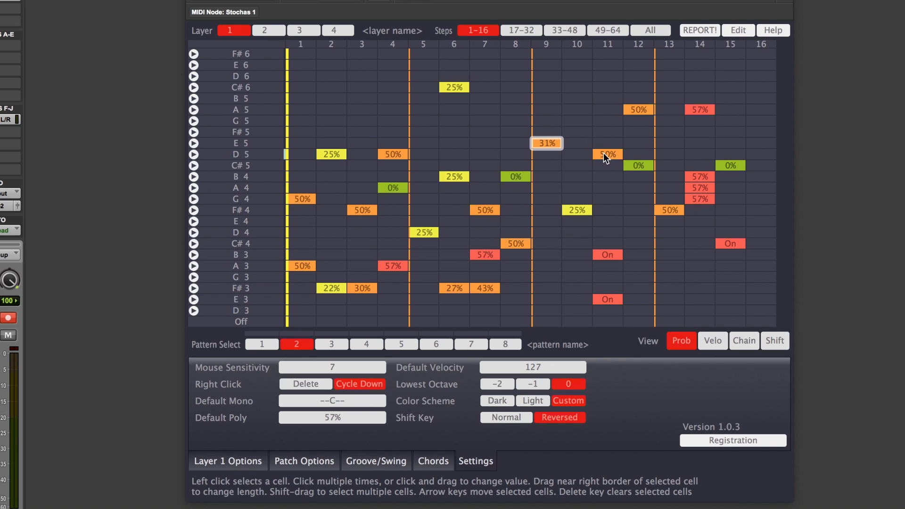
{"action": "left_click_drag", "start_coordinate": [599, 100], "coordinate": [391, 300]}
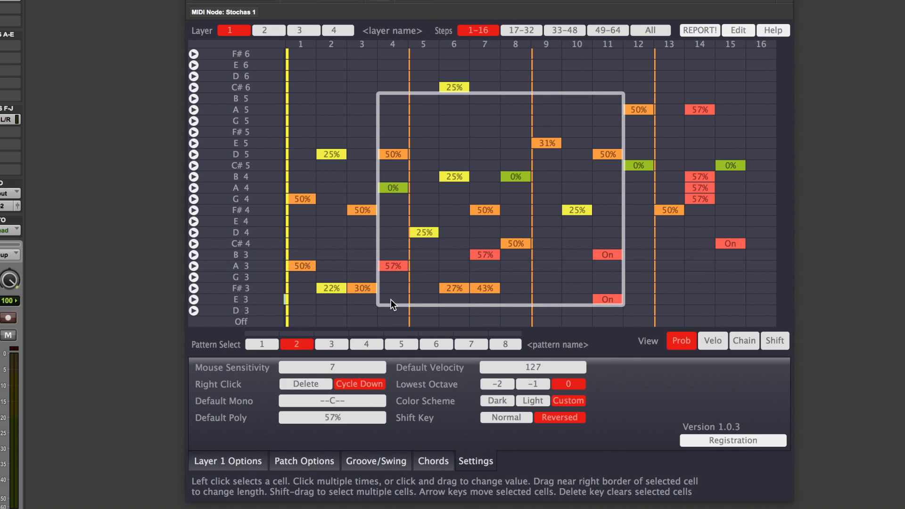
Cycle the E5 step 9 note's probability through its values and set it to 35%.
{"action": "left_click", "coordinate": [548, 143]}
{"action": "right_click", "coordinate": [552, 144]}
{"action": "left_click", "coordinate": [551, 144]}
{"action": "left_click", "coordinate": [551, 144]}
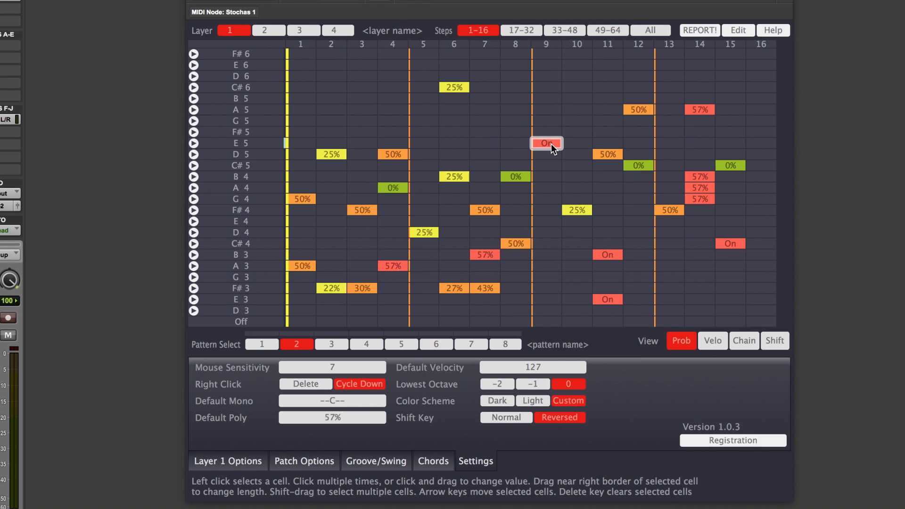
{"action": "right_click", "coordinate": [551, 144]}
{"action": "right_click", "coordinate": [552, 144]}
{"action": "left_click_drag", "start_coordinate": [548, 143], "coordinate": [541, 115]}
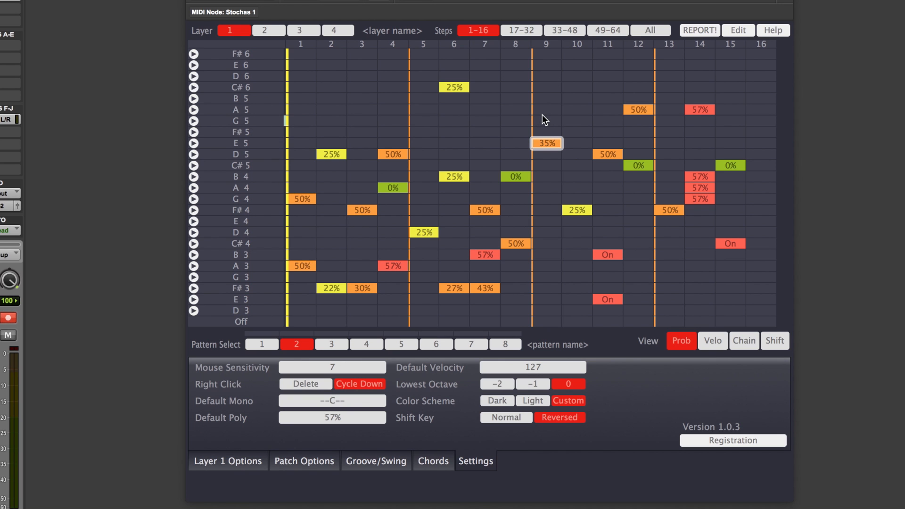